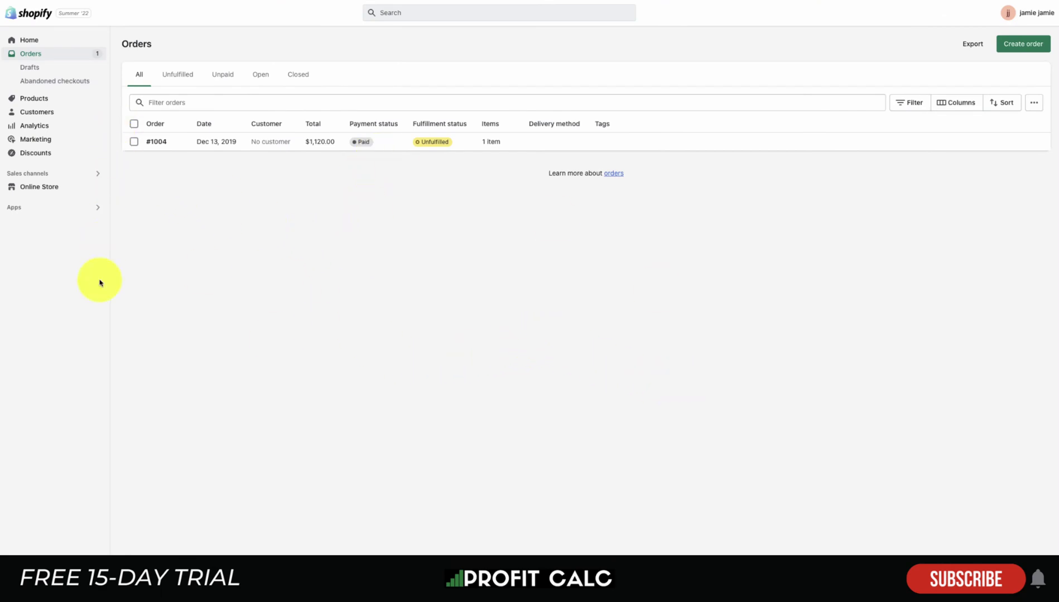
# Step: Go to Settings > Notifications and browse the customer email notification list
pyautogui.click(64, 543)
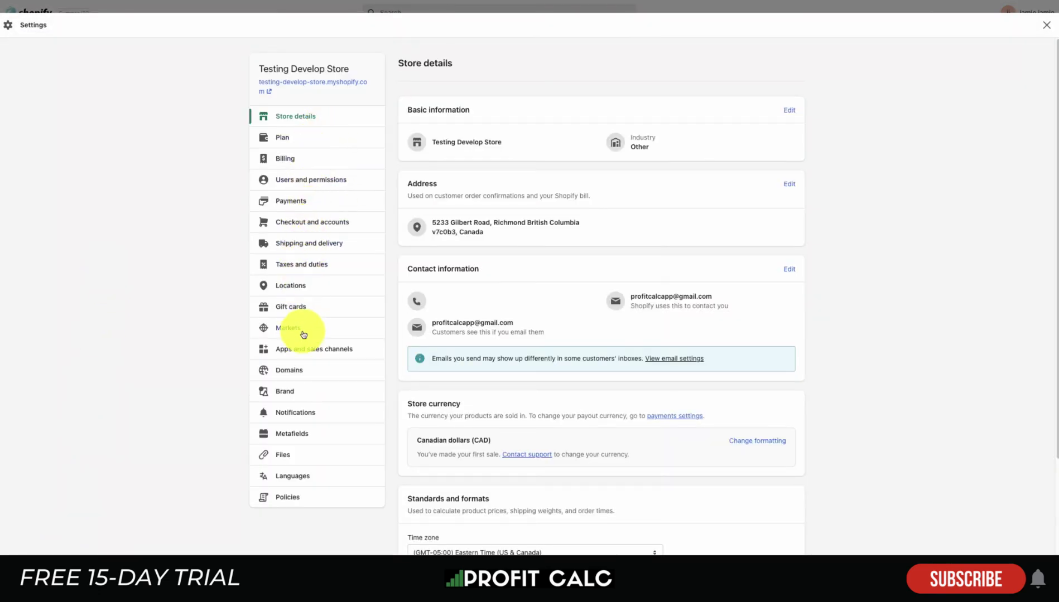
pyautogui.click(312, 417)
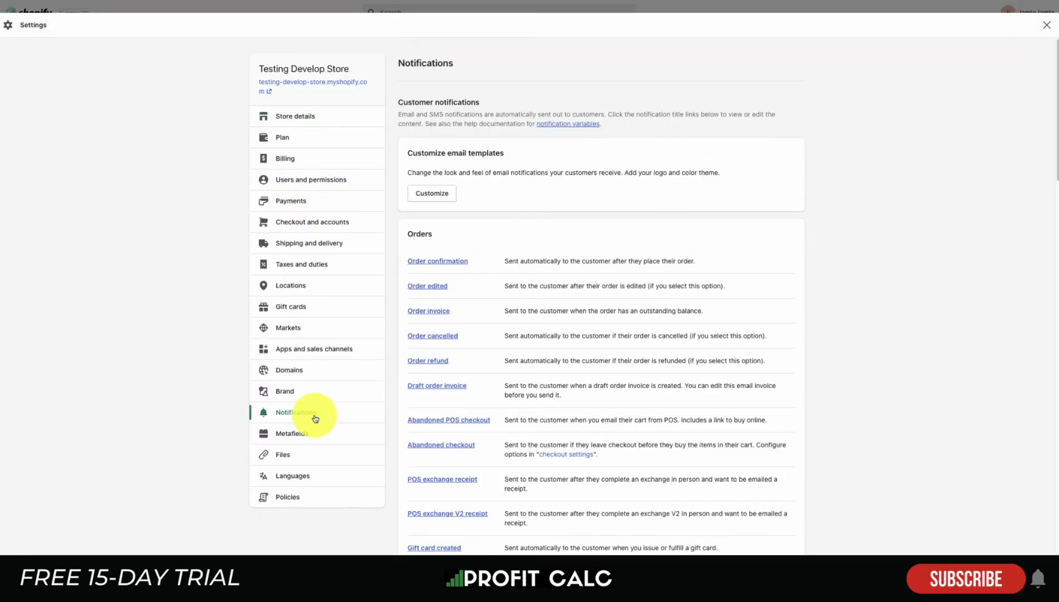
pyautogui.scroll(-10, 536, 199)
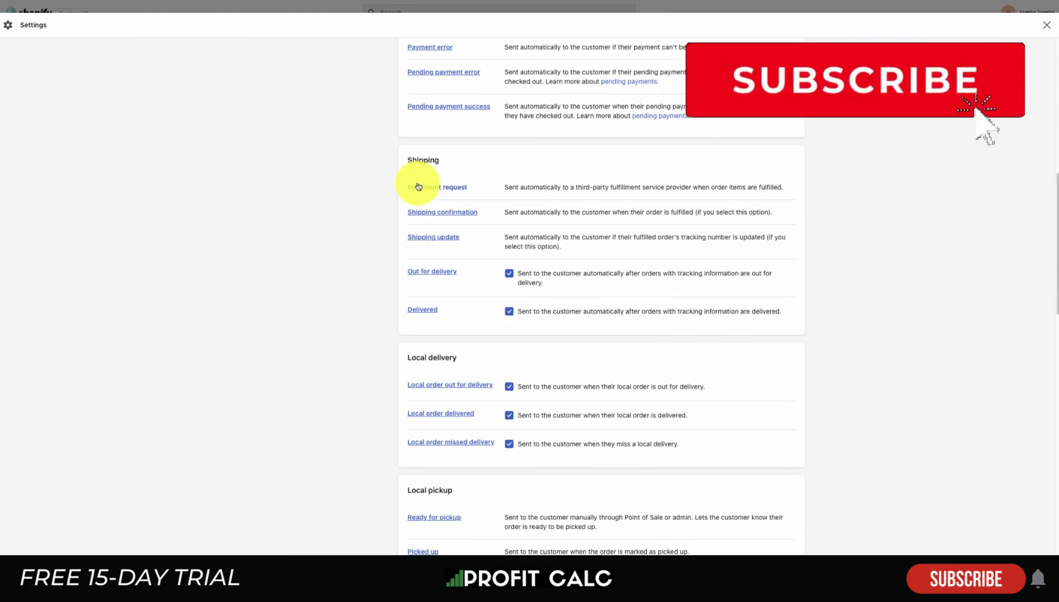
pyautogui.scroll(5, 436, 253)
pyautogui.scroll(2, 436, 252)
pyautogui.scroll(-8, 721, 217)
pyautogui.moveTo(1056, 247); pyautogui.dragTo(1055, 435)
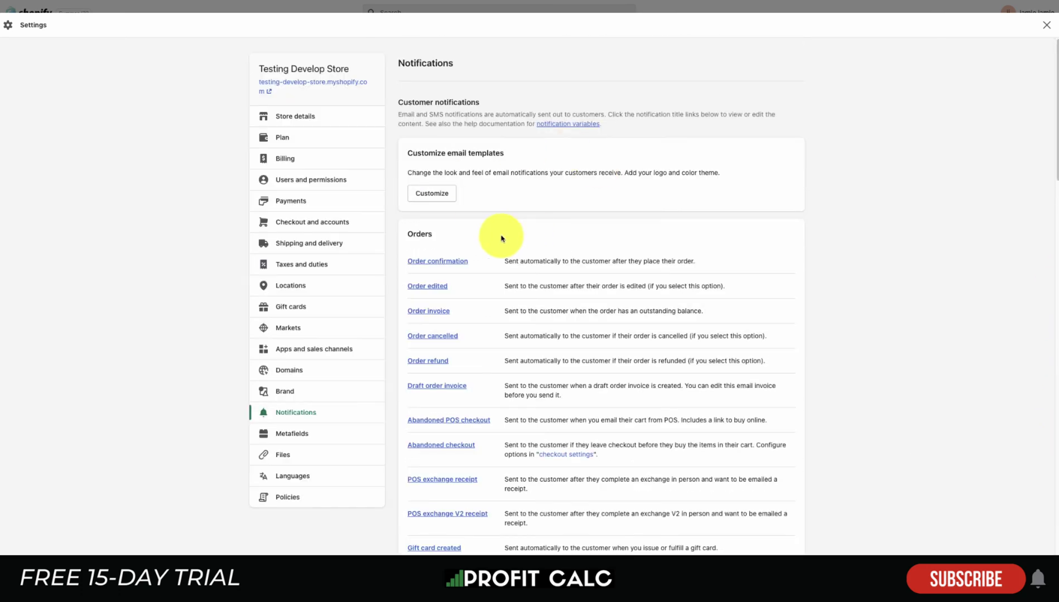
# Step: Set the email template accent color to green in the customizer and save it
pyautogui.click(437, 198)
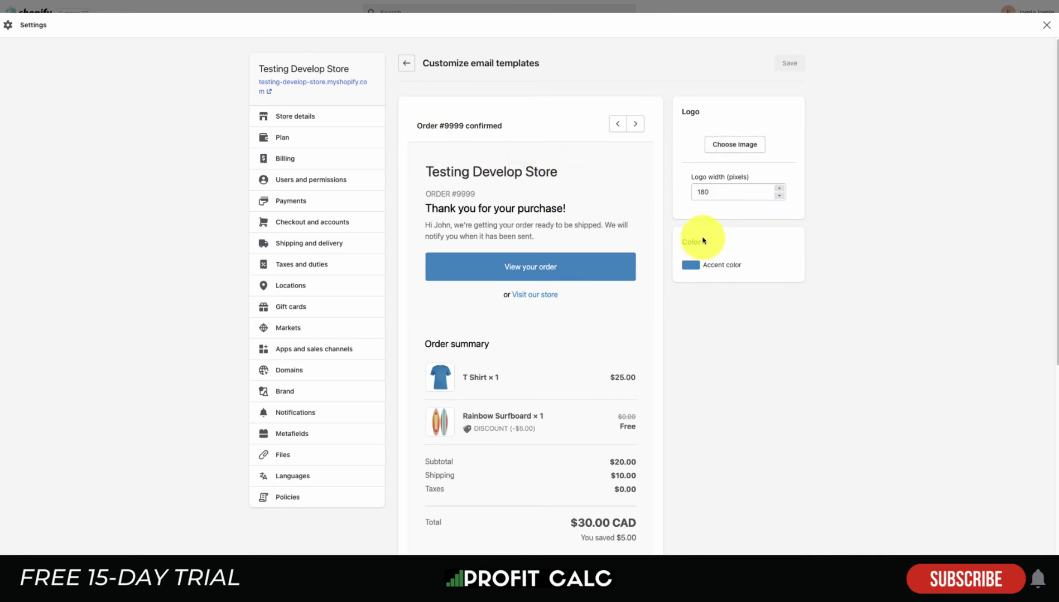
pyautogui.click(690, 264)
pyautogui.click(772, 306)
pyautogui.click(818, 302)
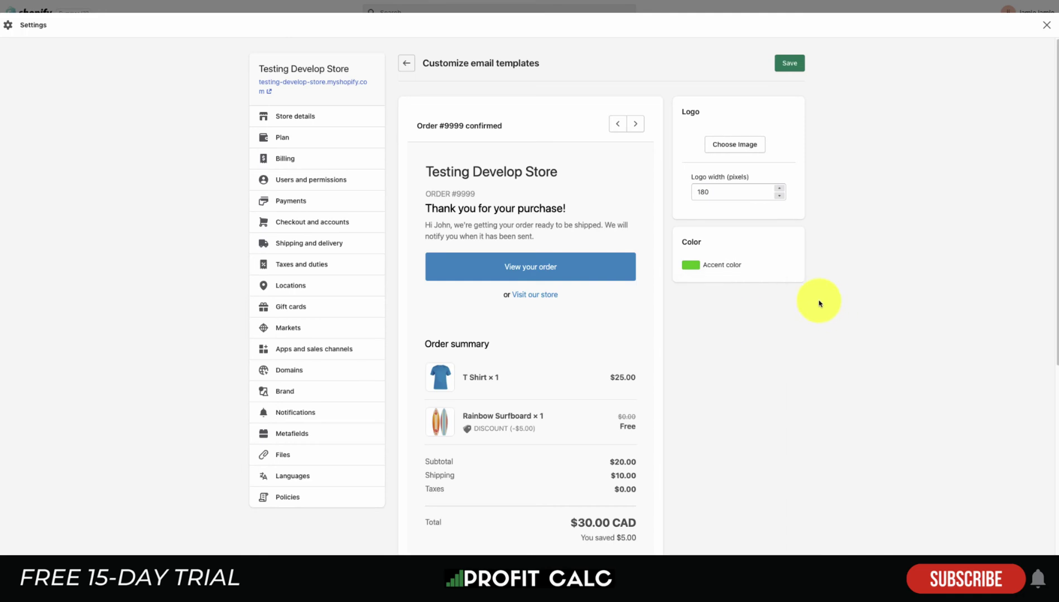
pyautogui.click(801, 64)
# Step: Check the green button and link in the email preview, then return to the Notifications list
pyautogui.scroll(-4, 551, 321)
pyautogui.scroll(4, 591, 213)
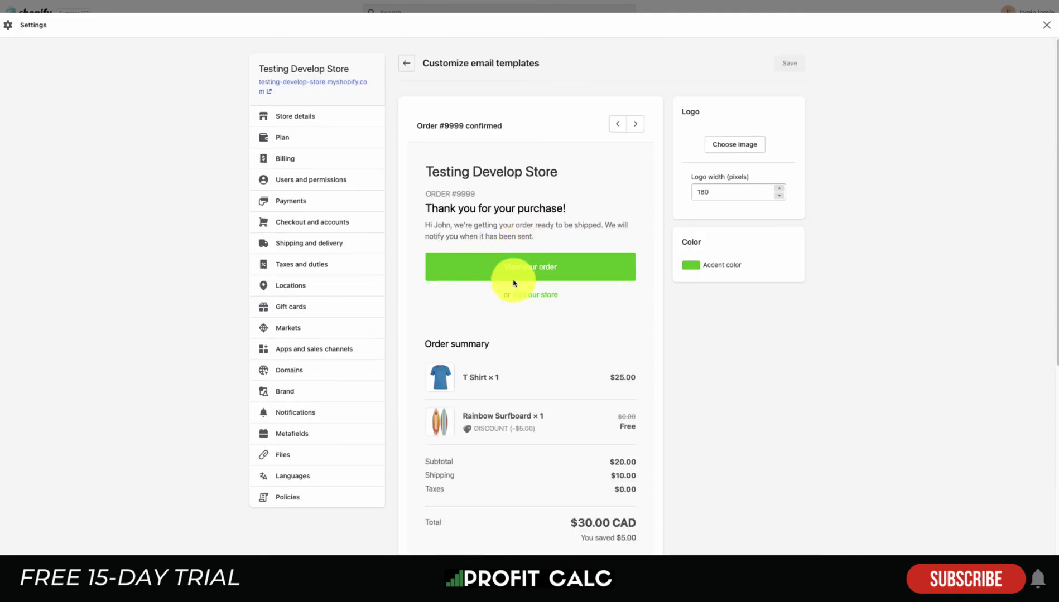
pyautogui.scroll(-1, 472, 173)
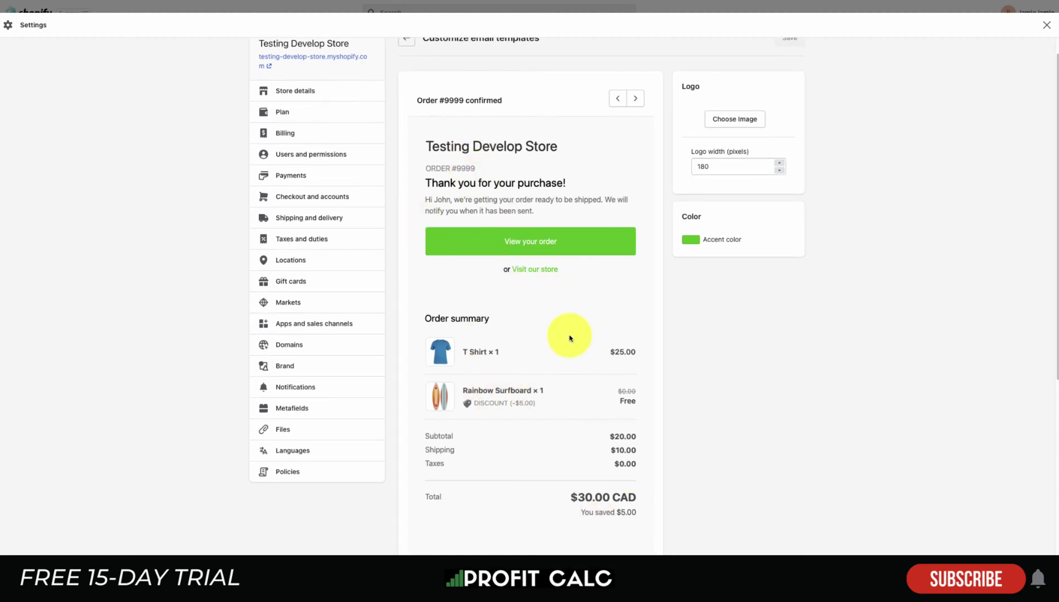
pyautogui.scroll(1, 551, 327)
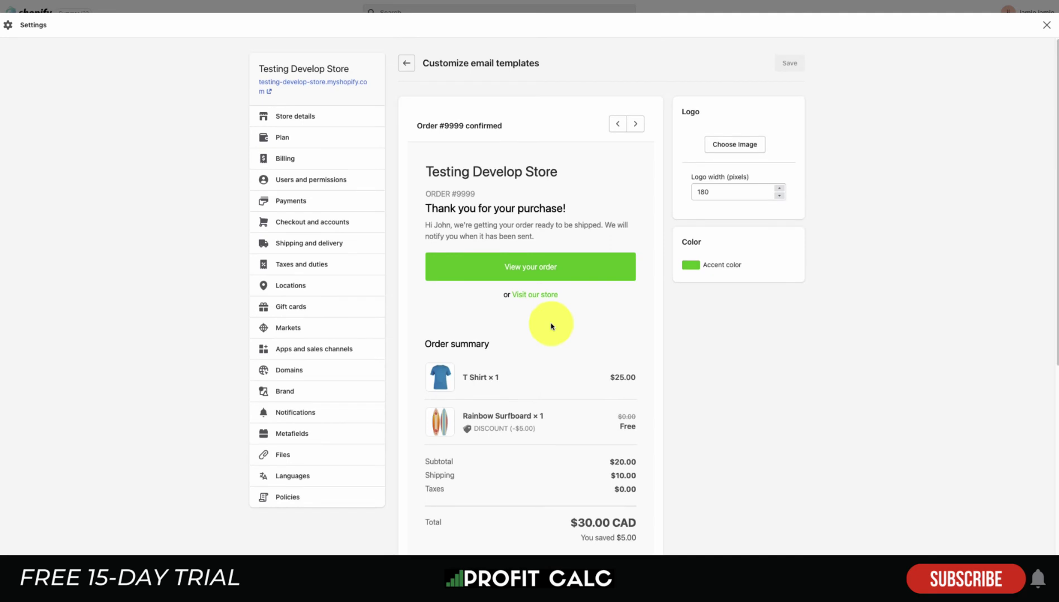
pyautogui.click(406, 64)
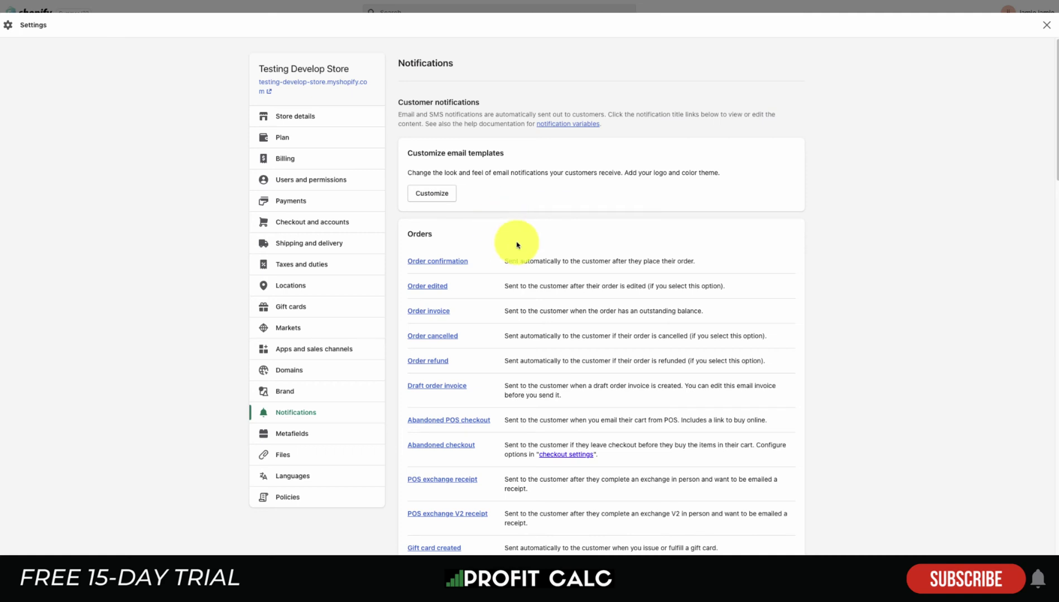
# Step: In the Order confirmation HTML, rewrite line 6 to read 'text message from our'
pyautogui.click(459, 263)
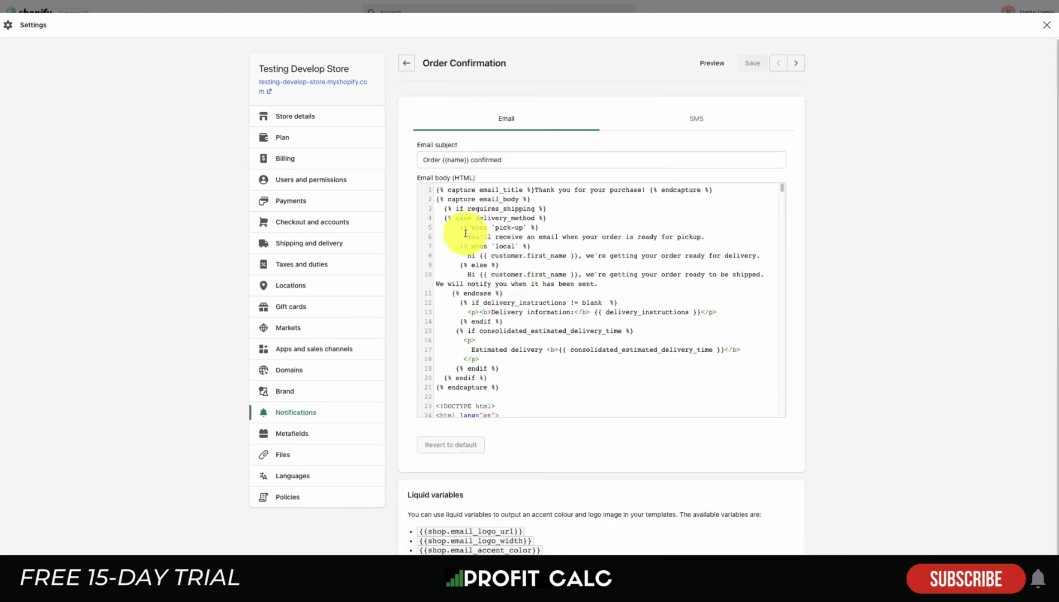
pyautogui.moveTo(782, 189); pyautogui.dragTo(772, 154)
pyautogui.moveTo(451, 533); pyautogui.dragTo(473, 544)
pyautogui.click(473, 237)
pyautogui.press('BackSpace')
pyautogui.press('BackSpace')
pyautogui.press('BackSpace')
pyautogui.write('text message from our founders')
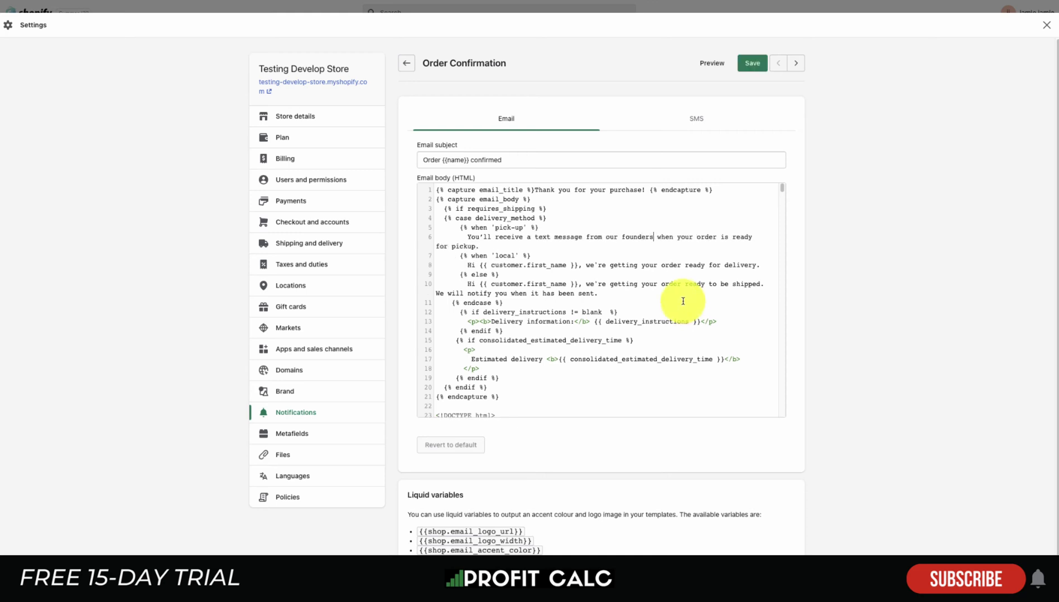
pyautogui.hotkey('alt', 'shift', 'Left')
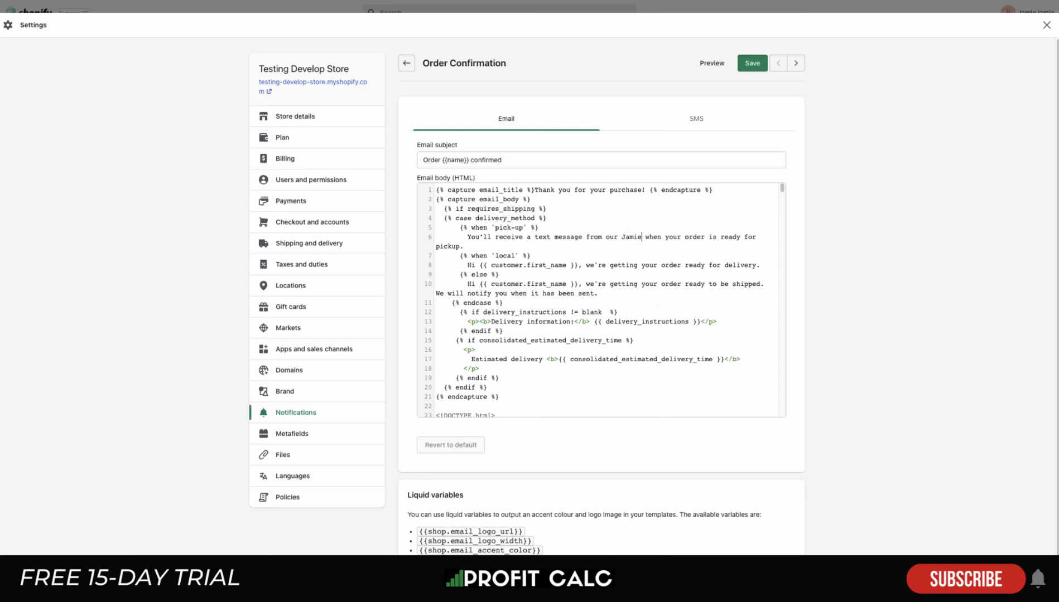
# Step: Leave the Order confirmation template without saving the line 6 edit
pyautogui.scroll(-5, 633, 309)
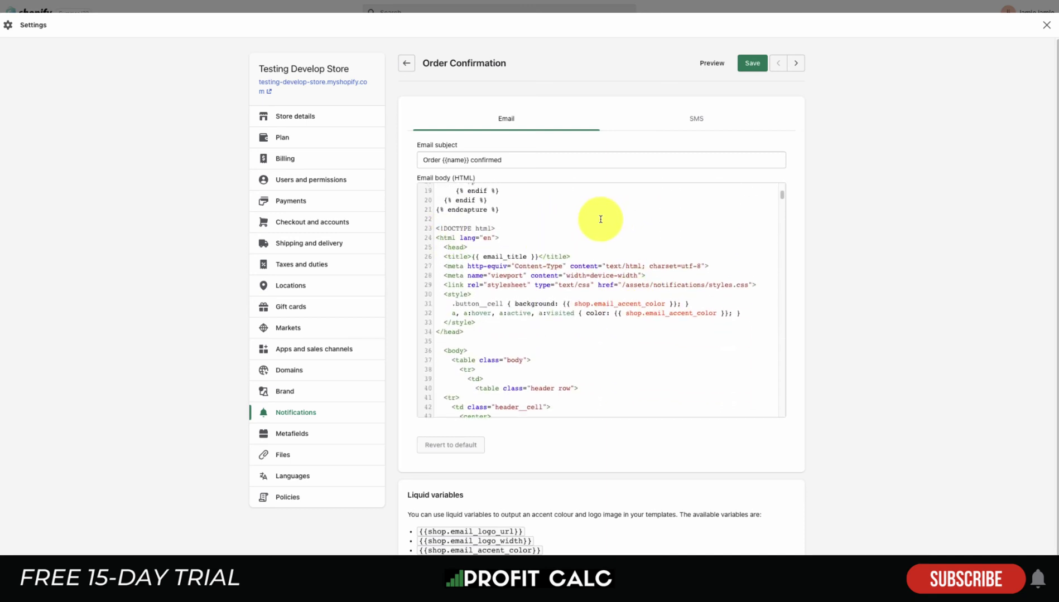
pyautogui.moveTo(779, 194); pyautogui.dragTo(779, 223)
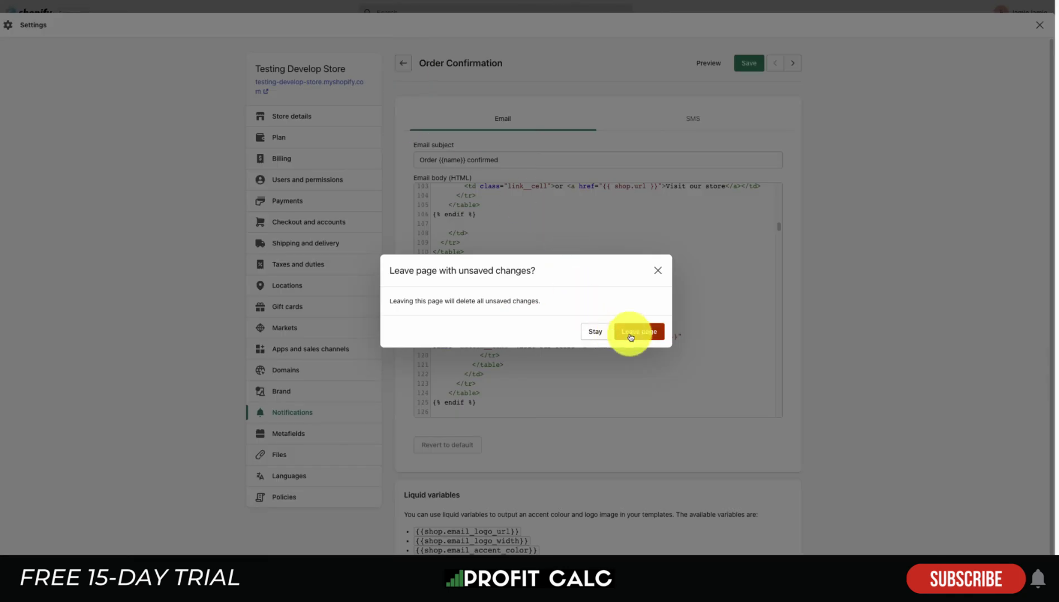
pyautogui.click(629, 331)
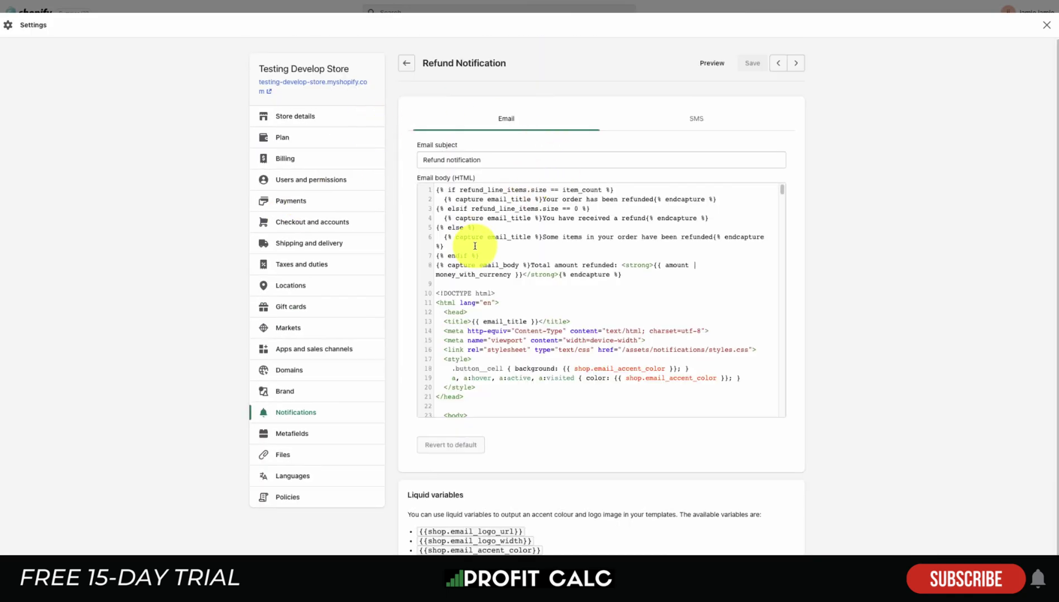
pyautogui.moveTo(780, 193); pyautogui.dragTo(709, 172)
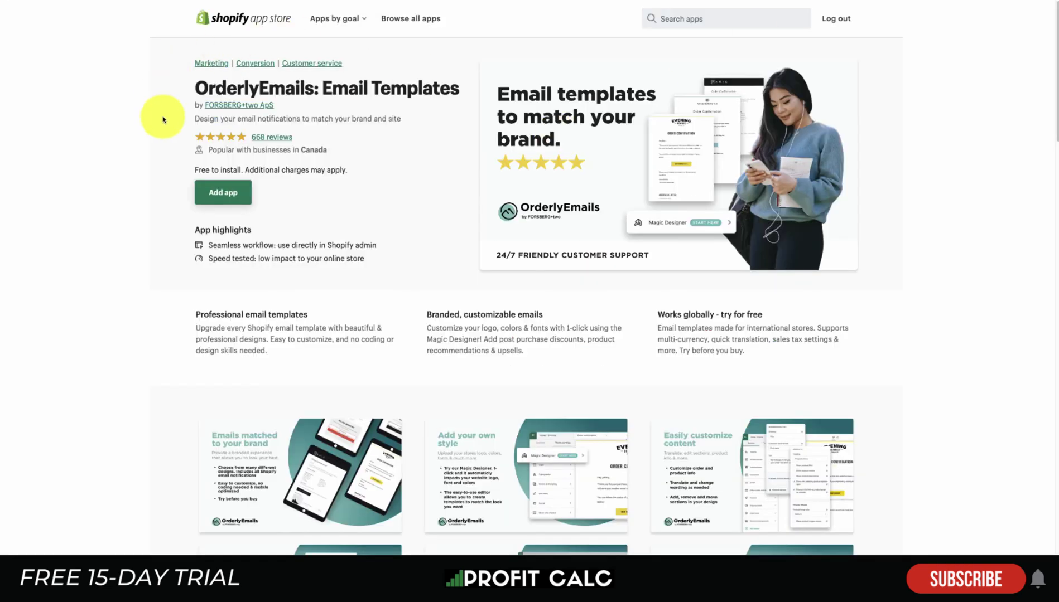
pyautogui.moveTo(218, 121); pyautogui.dragTo(381, 118)
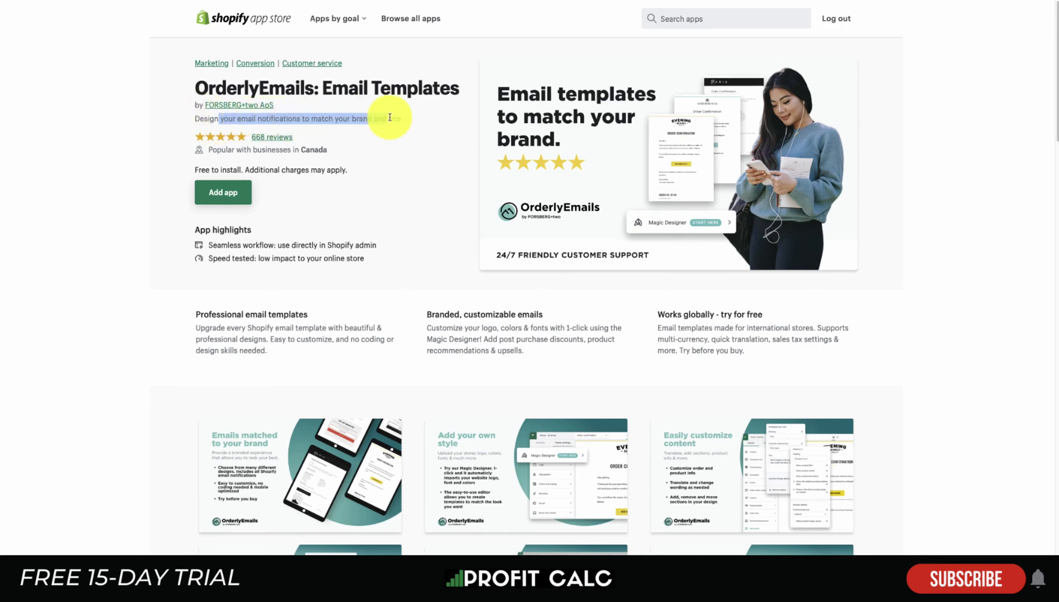
pyautogui.scroll(-10, 368, 335)
pyautogui.moveTo(325, 504); pyautogui.dragTo(374, 503)
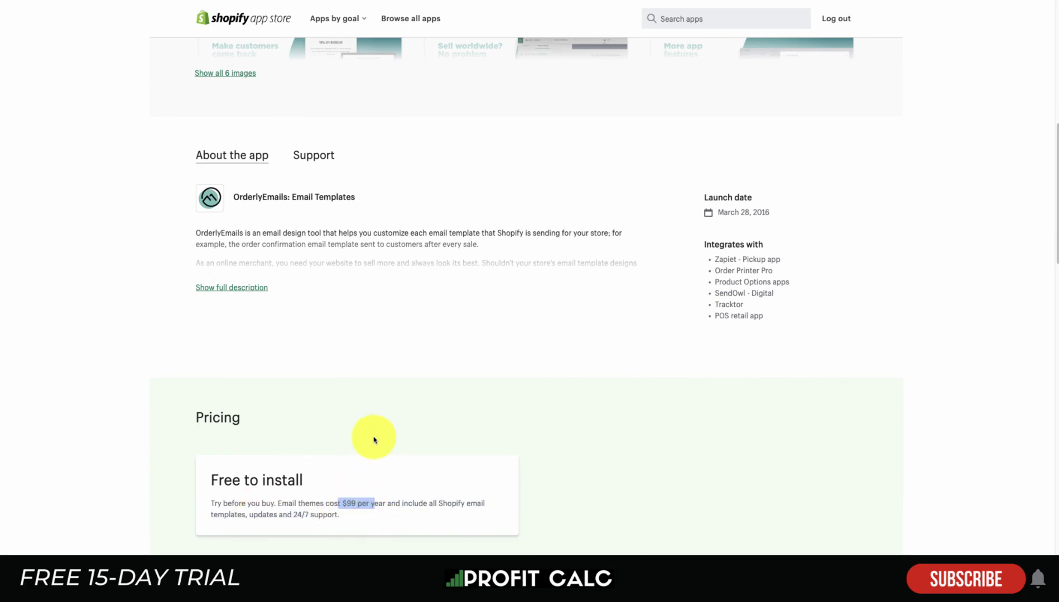
pyautogui.scroll(5, 374, 440)
pyautogui.click(377, 313)
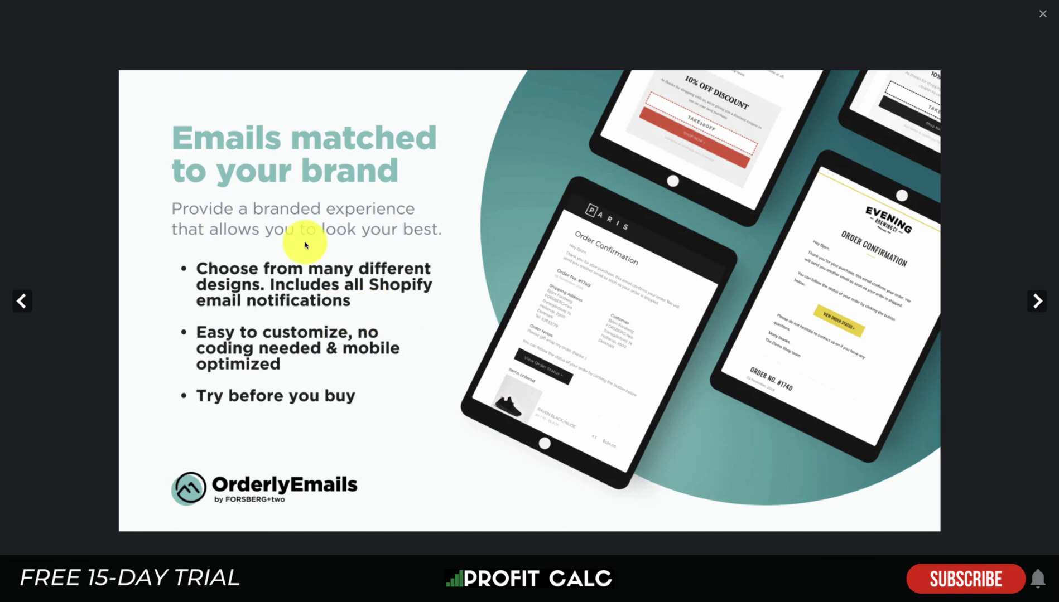
pyautogui.click(1034, 311)
pyautogui.click(1034, 311)
pyautogui.click(1034, 311)
pyautogui.click(1034, 311)
pyautogui.click(1040, 14)
pyautogui.scroll(2, 763, 237)
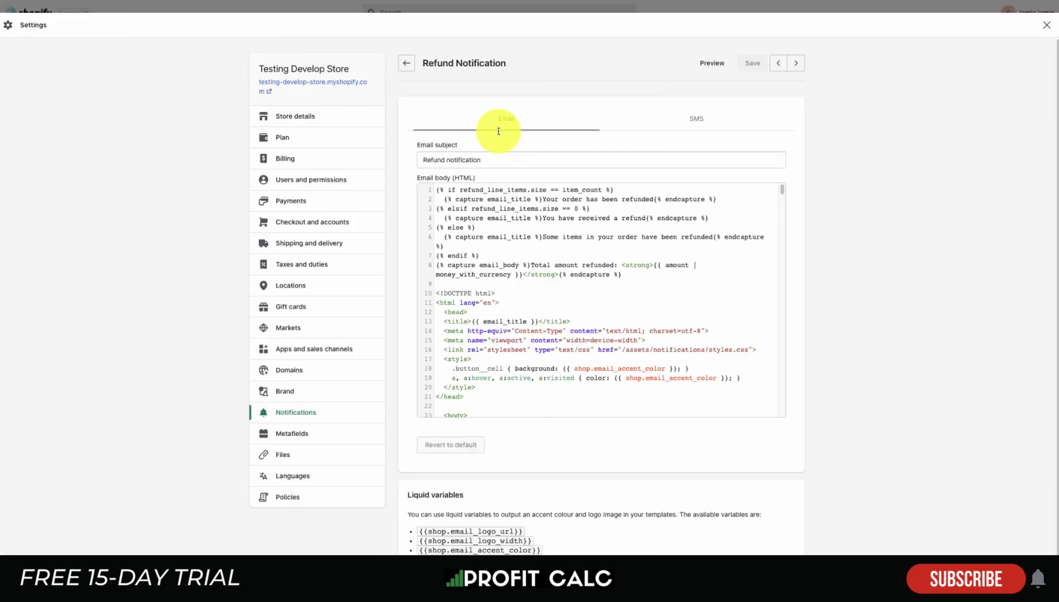
# Step: Close the Refund Notification editor and go back to the Notifications list
pyautogui.scroll(-5, 539, 260)
pyautogui.scroll(8, 486, 223)
pyautogui.click(401, 65)
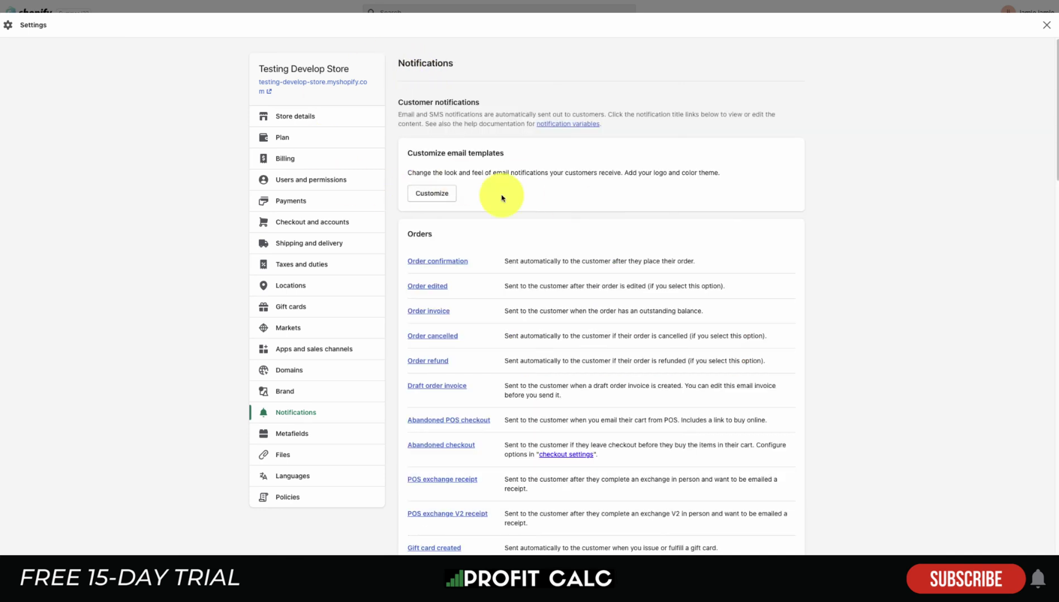